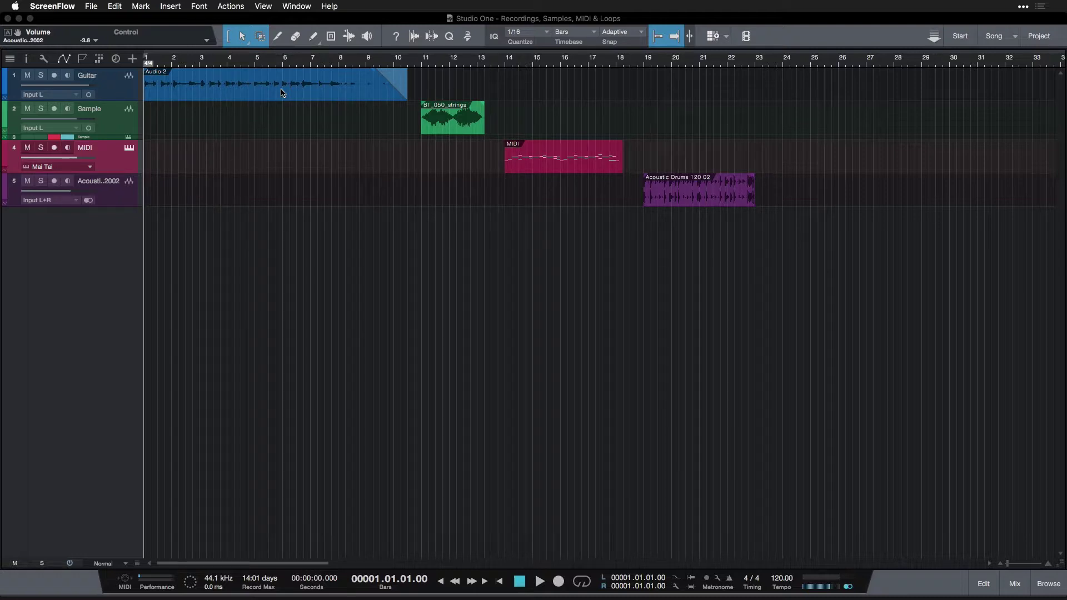
Enlarge the Guitar track and play its audio recording from bar 1 to the end of the clip
click(267, 93)
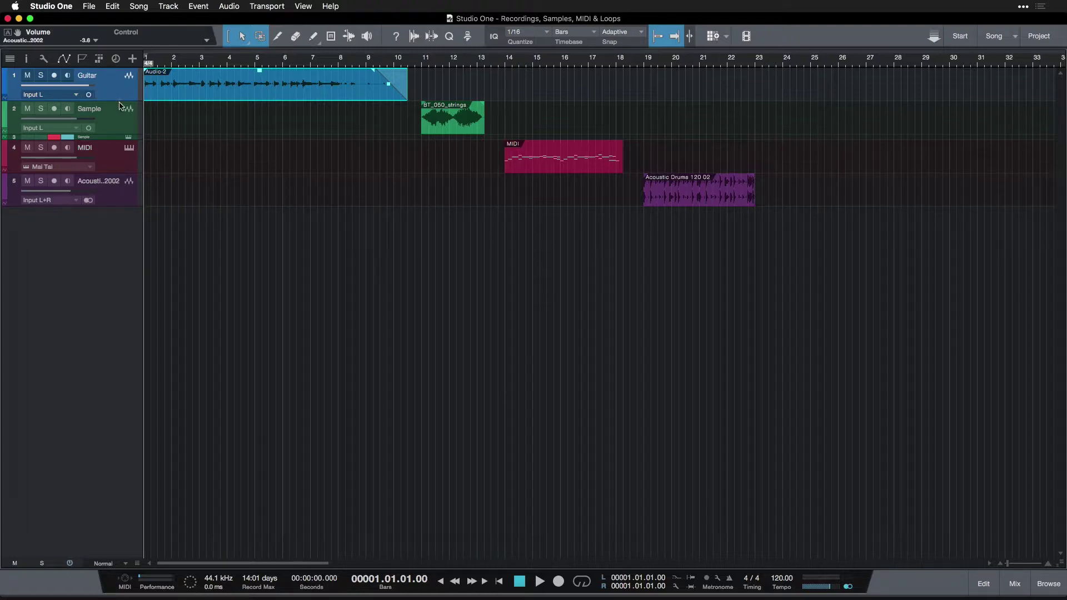
drag(119, 101, 112, 186)
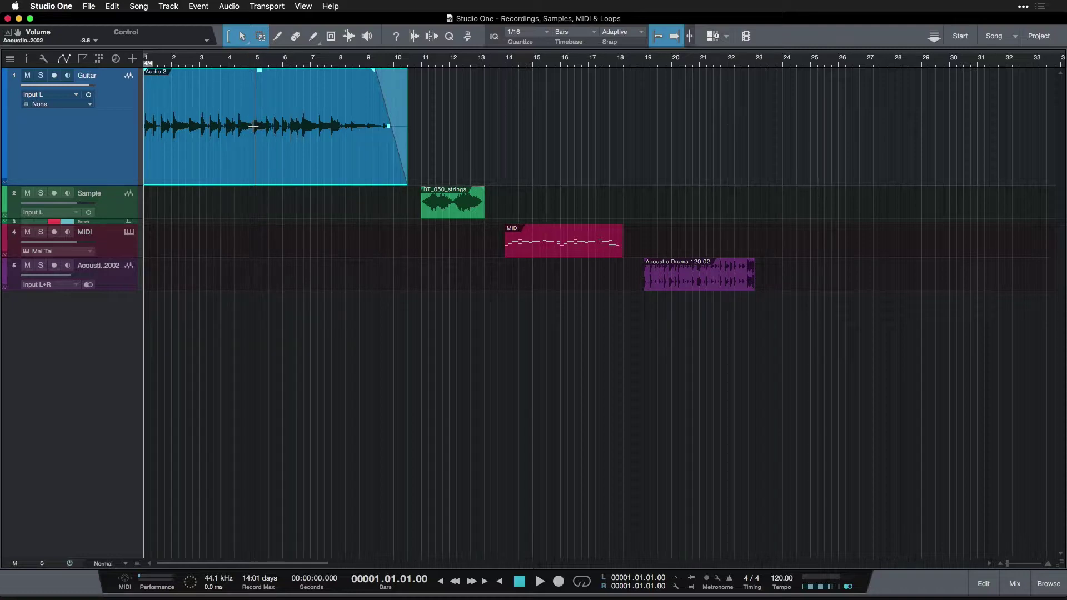
key(e)
key(e)
key(e)
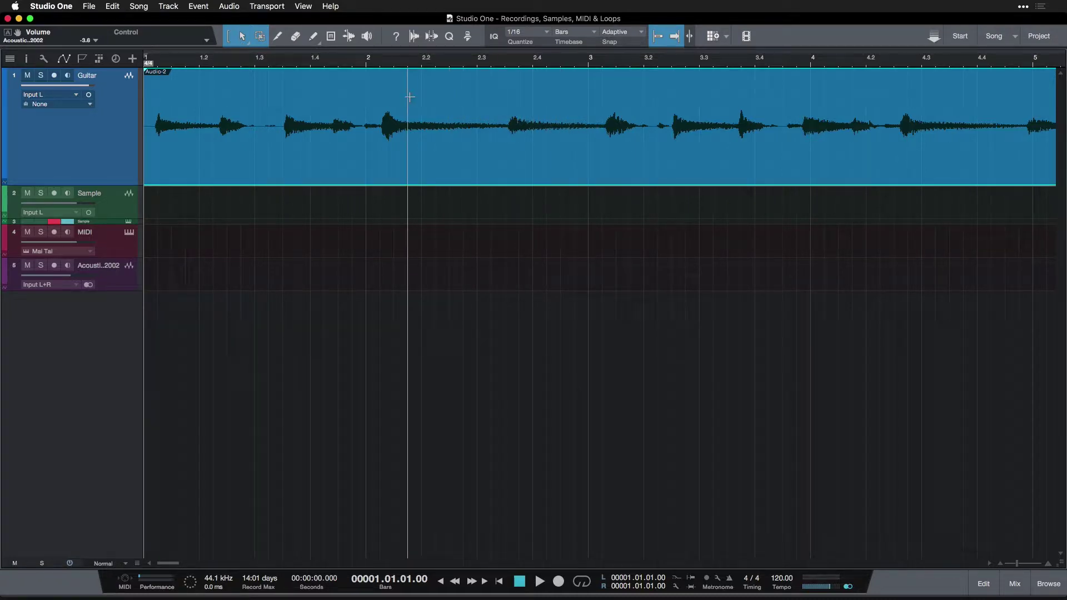
key(space)
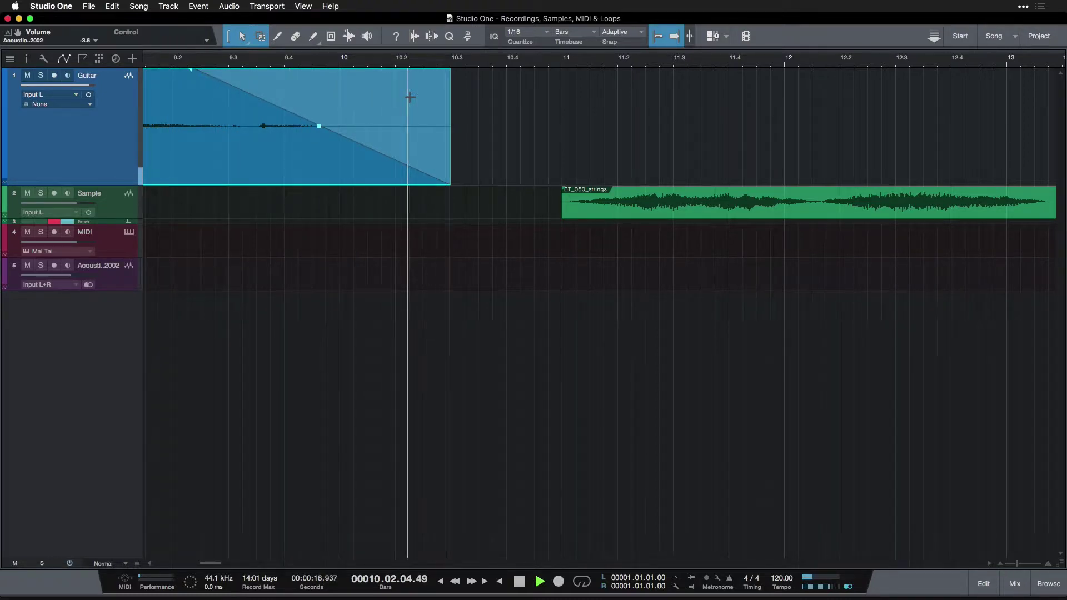
key(space)
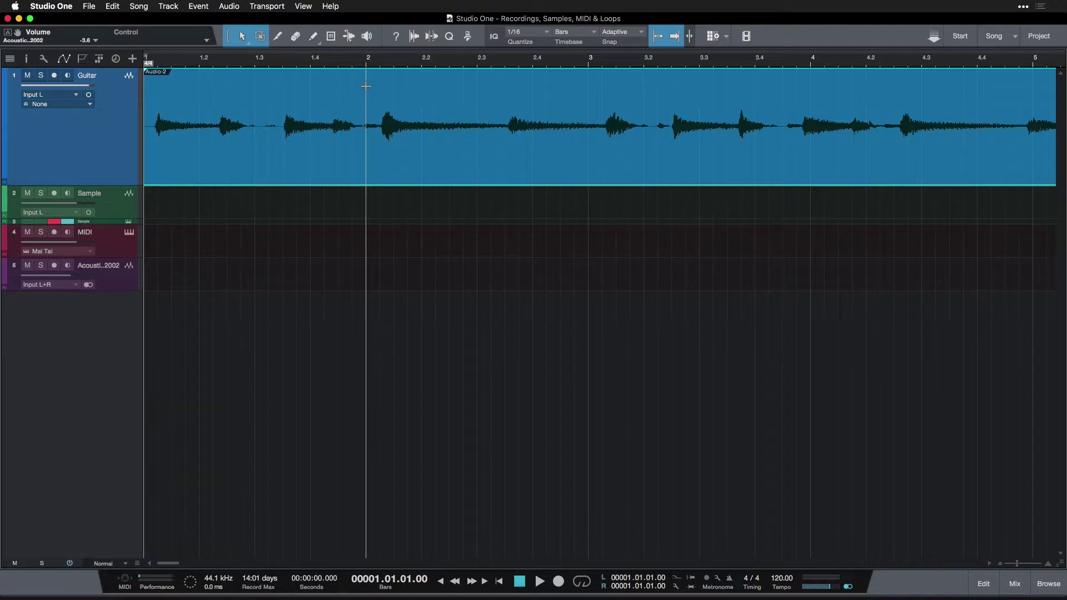
Shrink the Guitar track back to its compact height and play the BT_050_strings sample from bar 11
key(w)
key(w)
key(w)
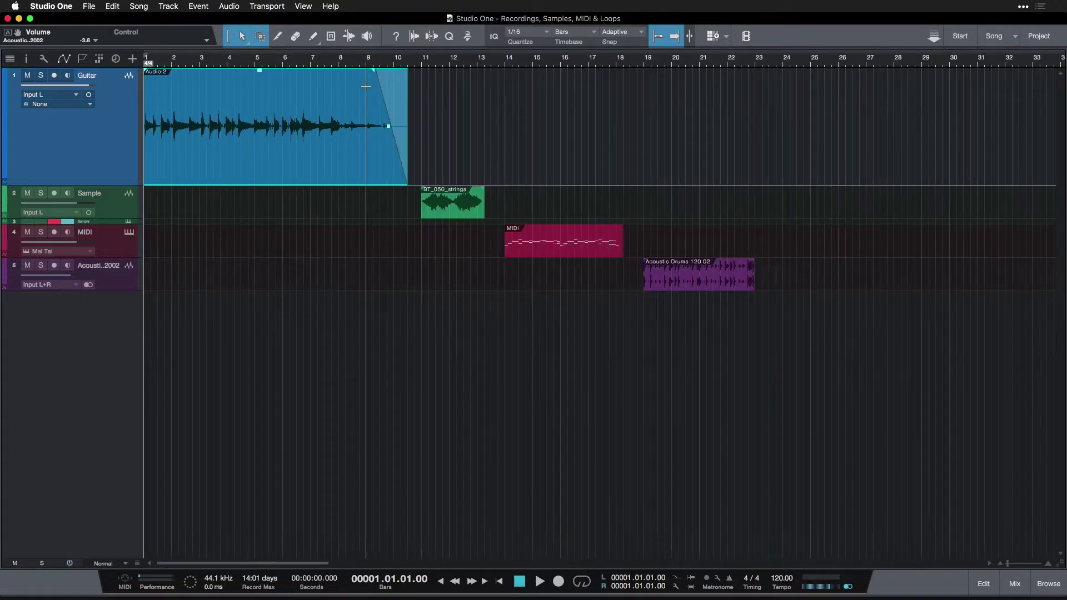
drag(94, 185, 91, 99)
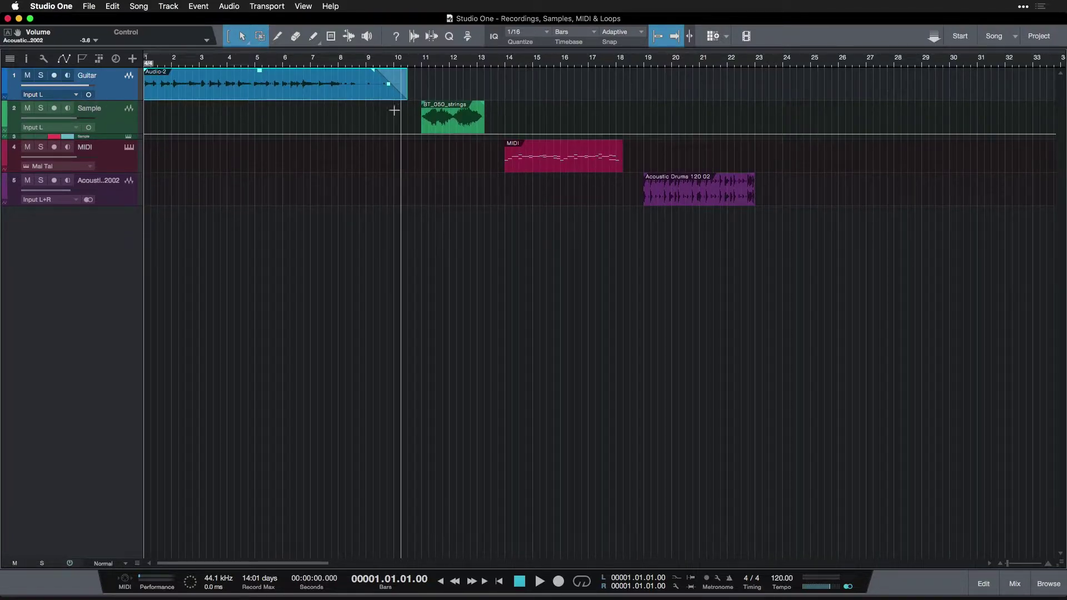
click(422, 66)
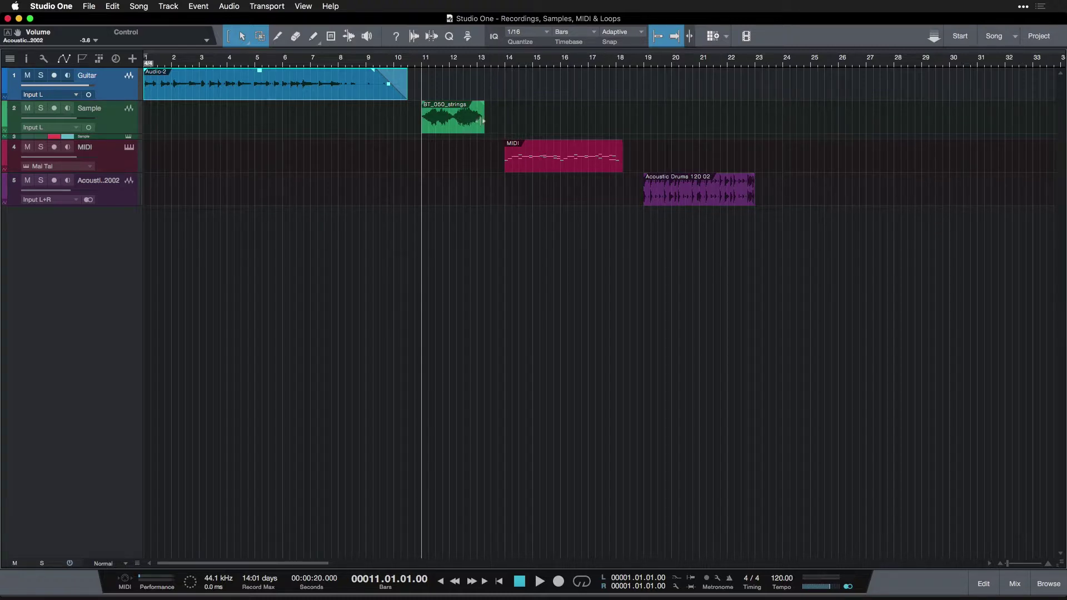
key(space)
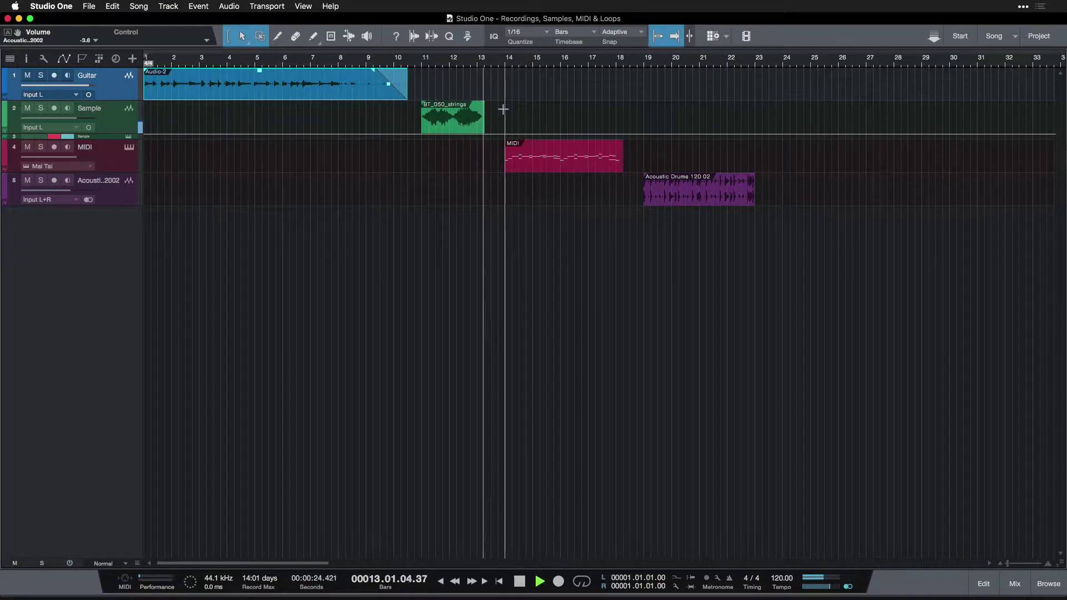
key(space)
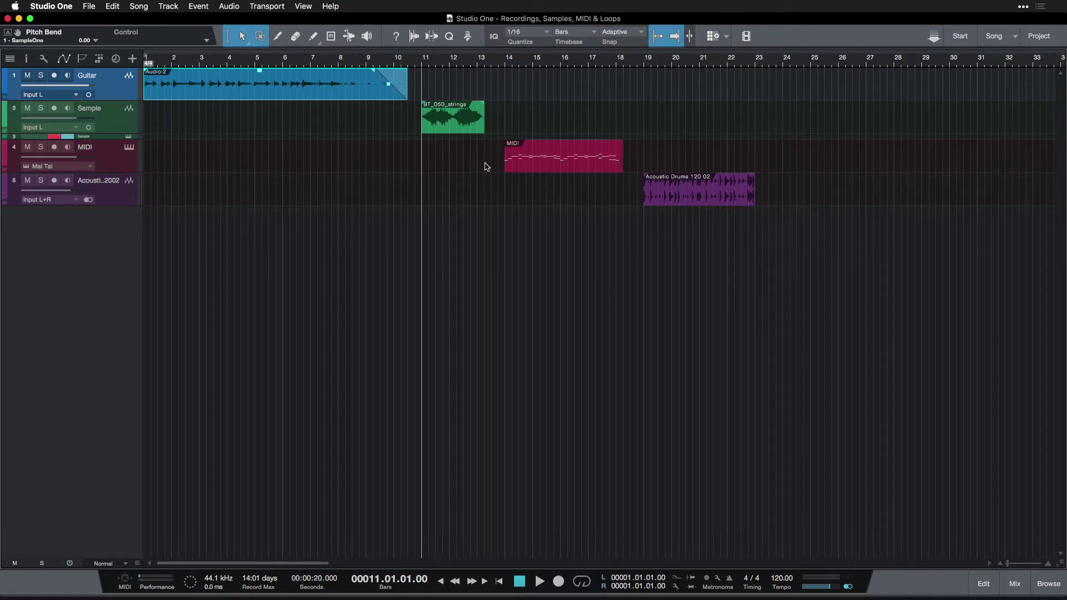
Open the MIDI clip in the note editor and audition its first three notes individually
double_click(564, 167)
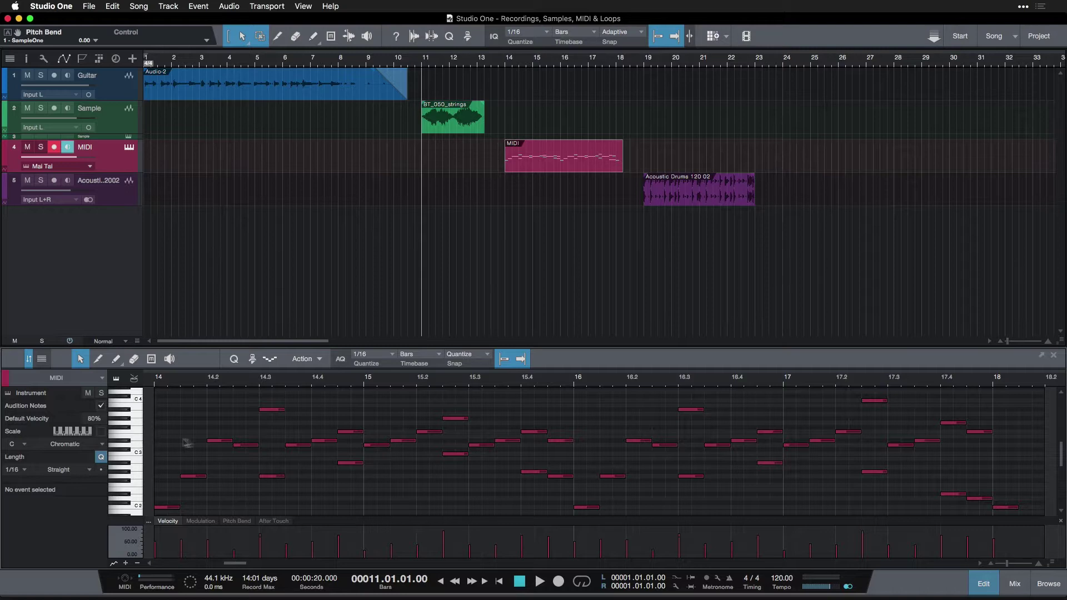
click(217, 440)
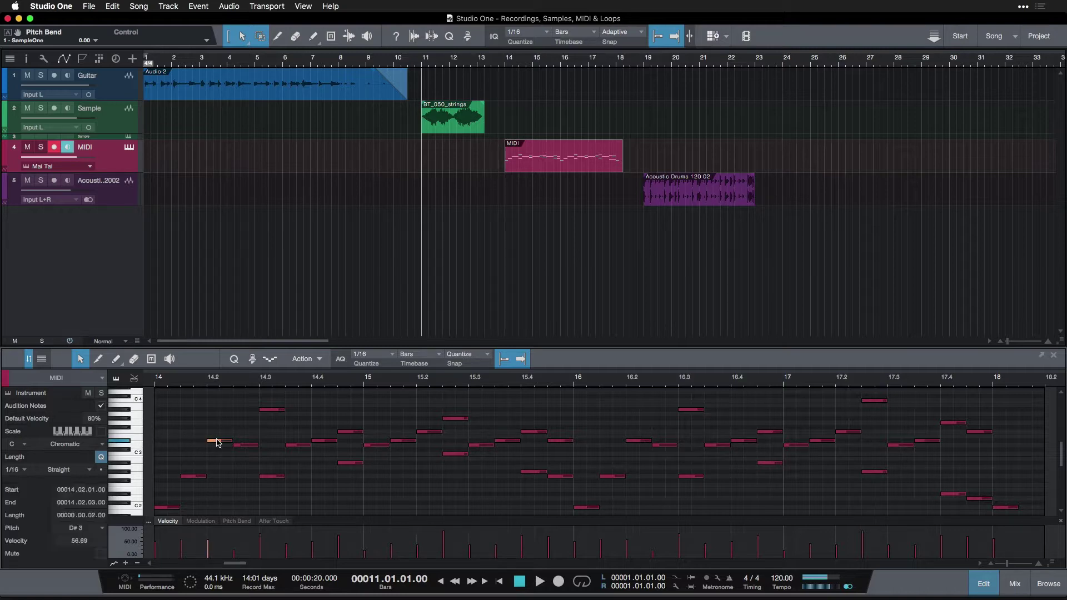
click(198, 476)
click(173, 508)
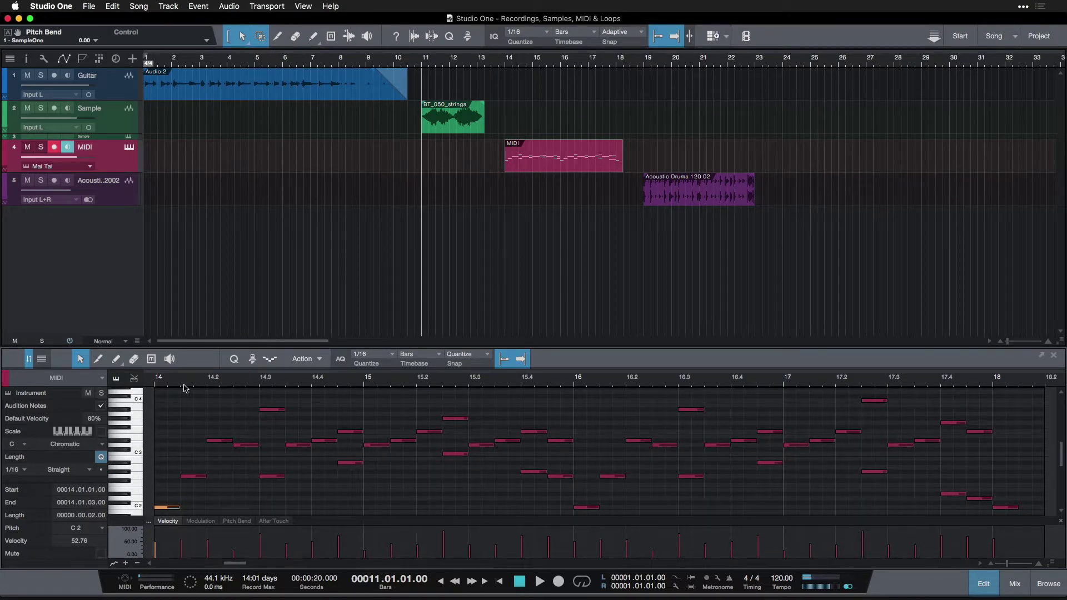
Play the MIDI clip from bar 14 through to its end
click(156, 386)
key(space)
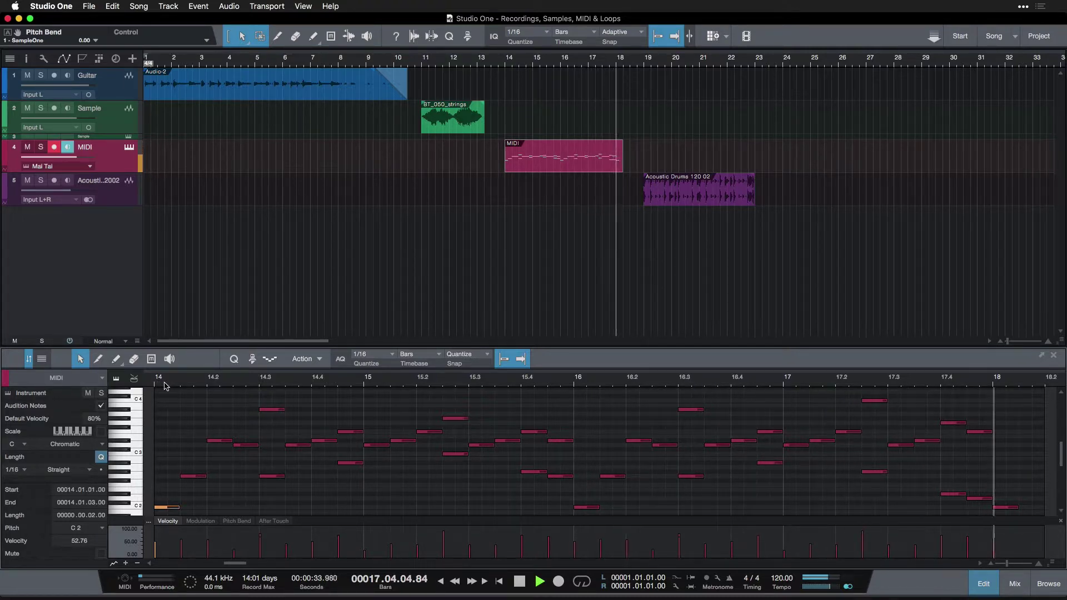
key(space)
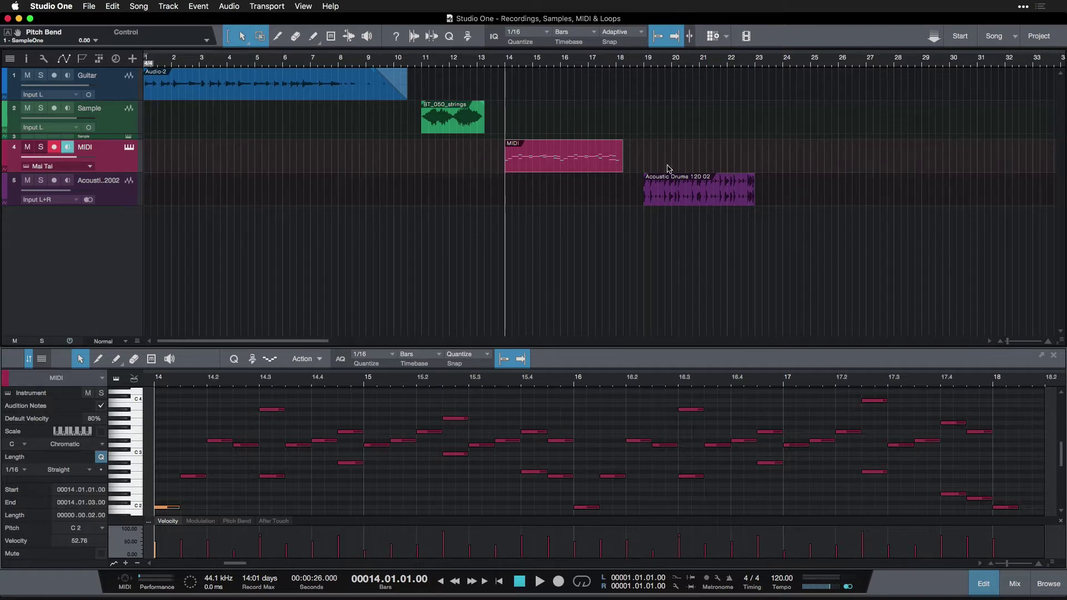
Set a loop range from bar 19 to bar 23 over the acoustic drum clip and play it with looping on
click(643, 65)
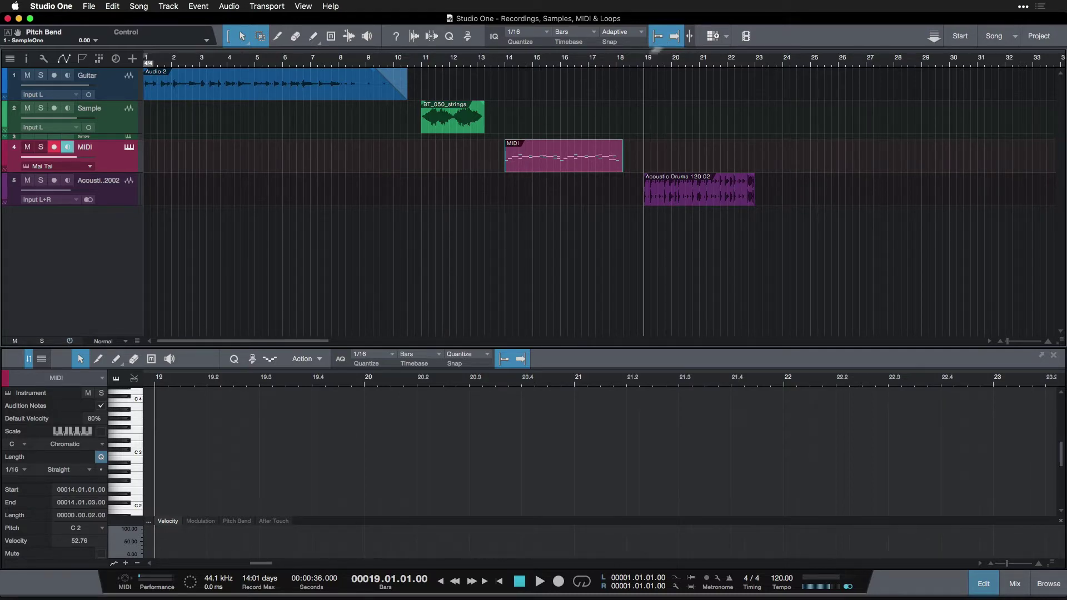
drag(654, 49, 757, 50)
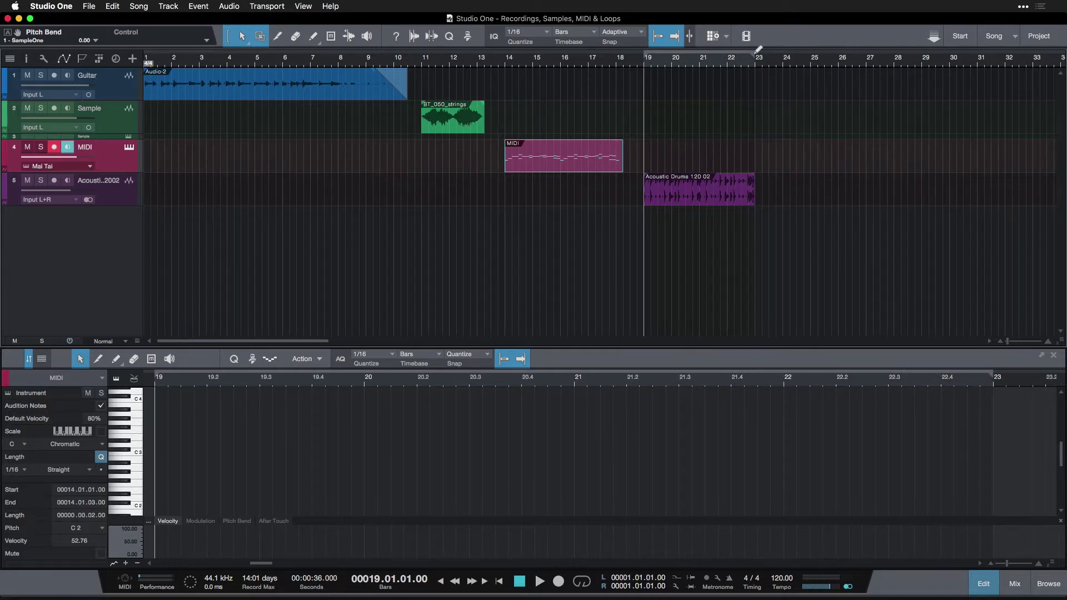
key(slash)
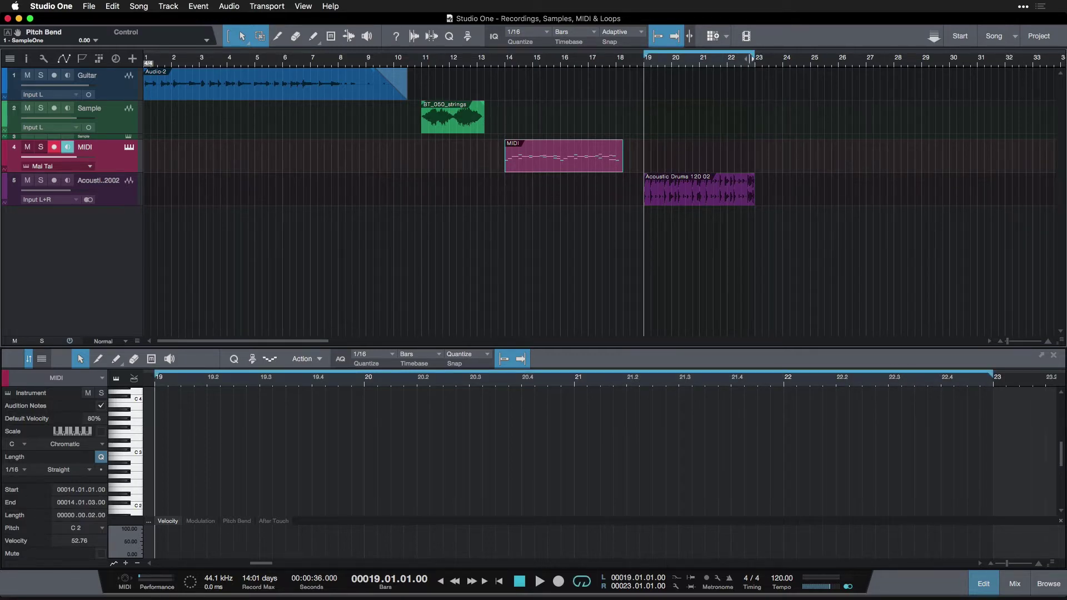
key(space)
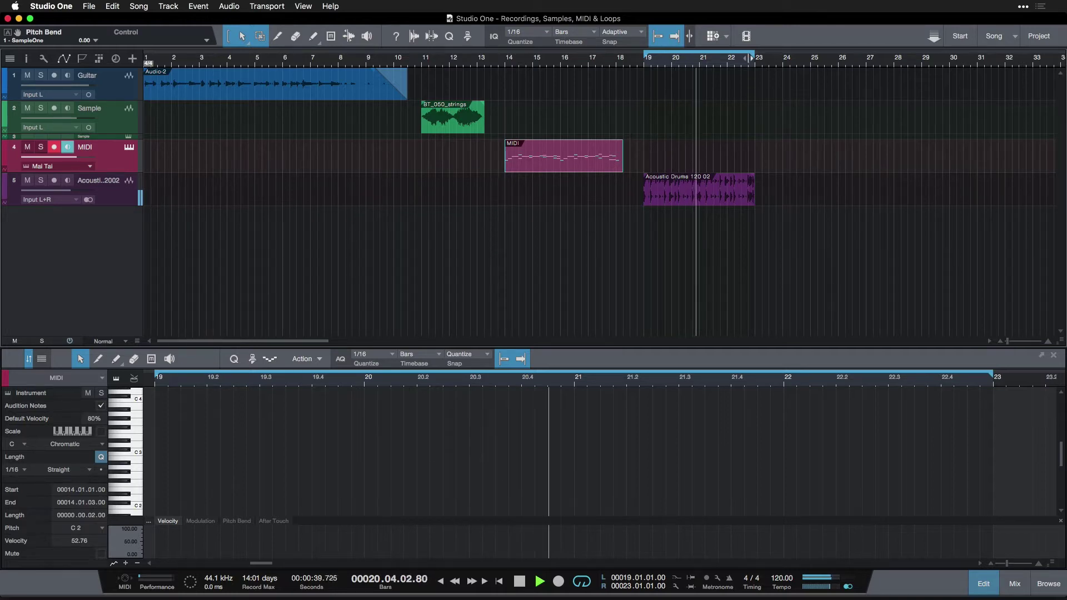
Select the Acoustic Drums 120 02 clip to show its waveform and play the loop from bar 22.3 across its end point
click(687, 196)
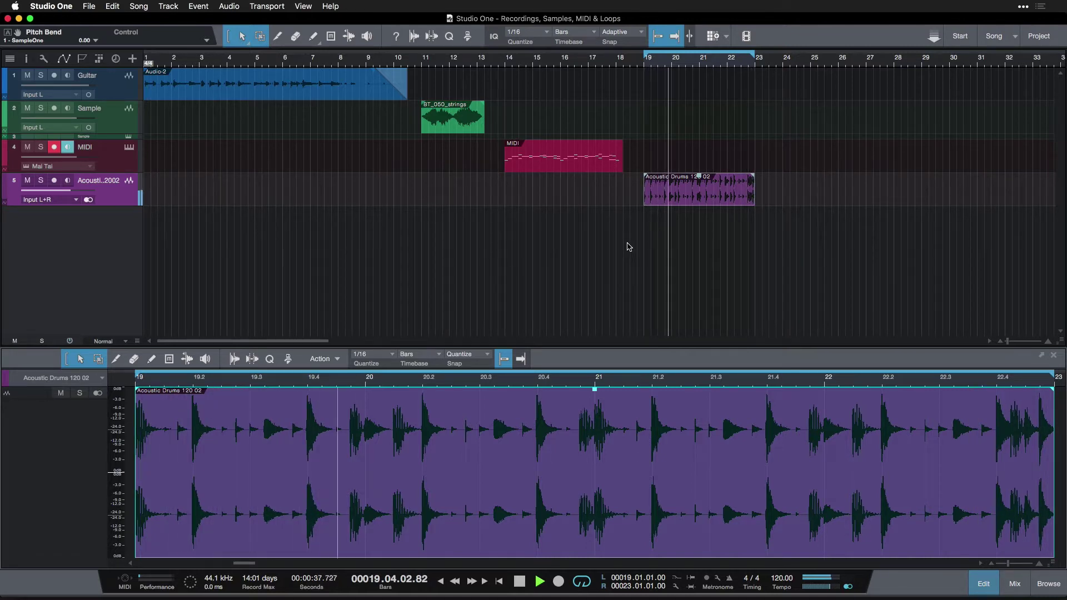
key(space)
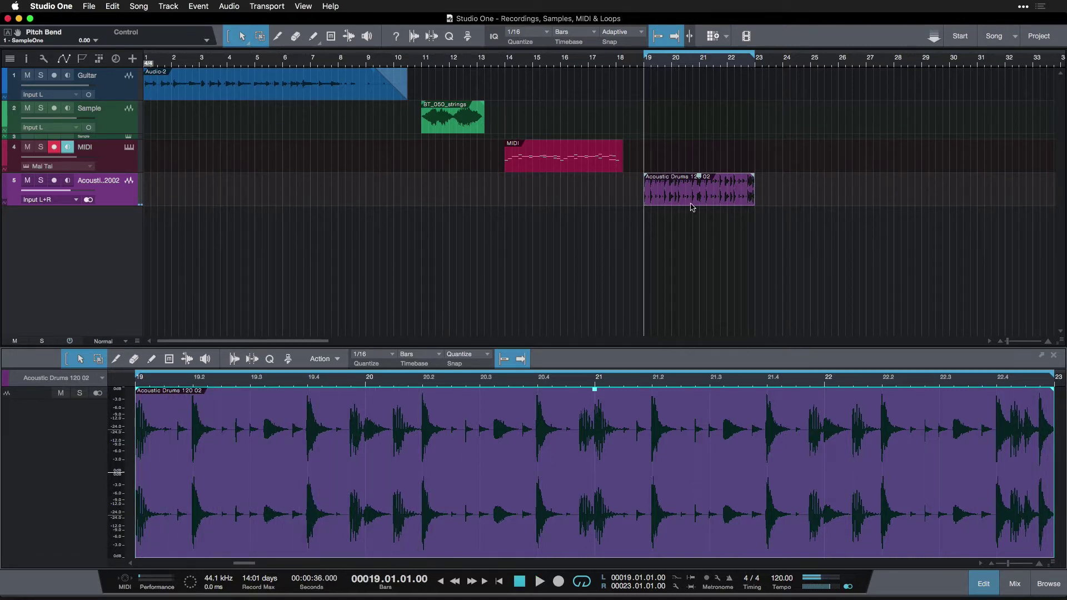
click(739, 62)
key(space)
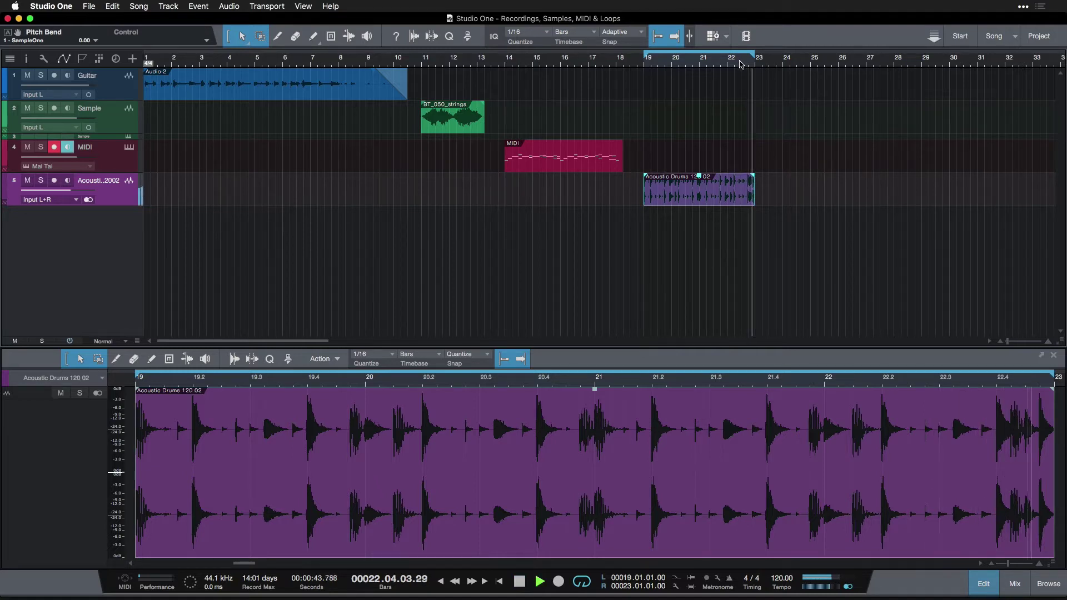
key(space)
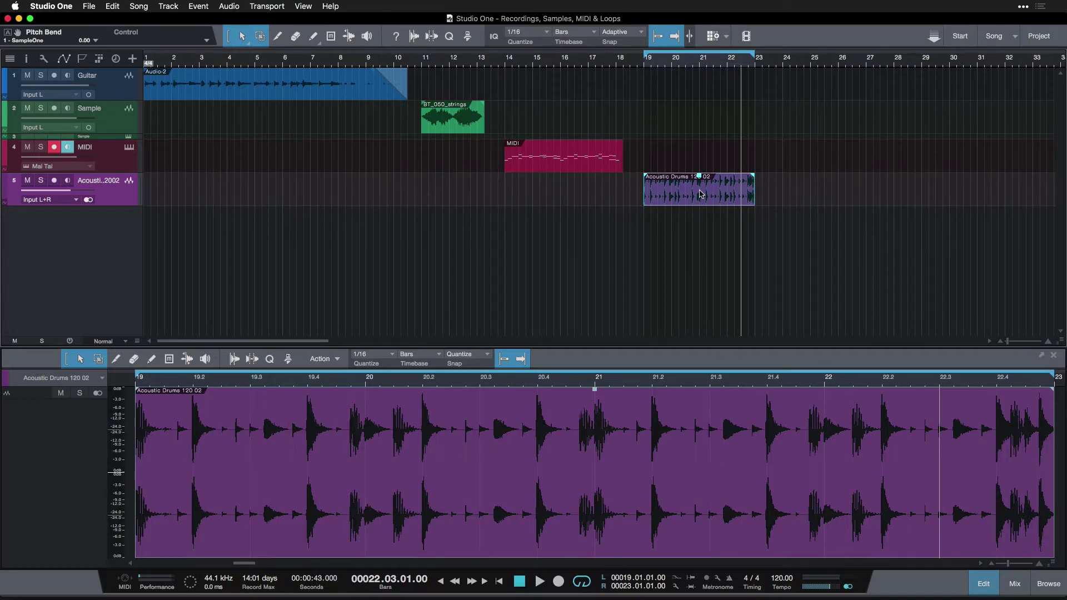
Look at the available loop collections in the browser and hide the browser again
click(1042, 584)
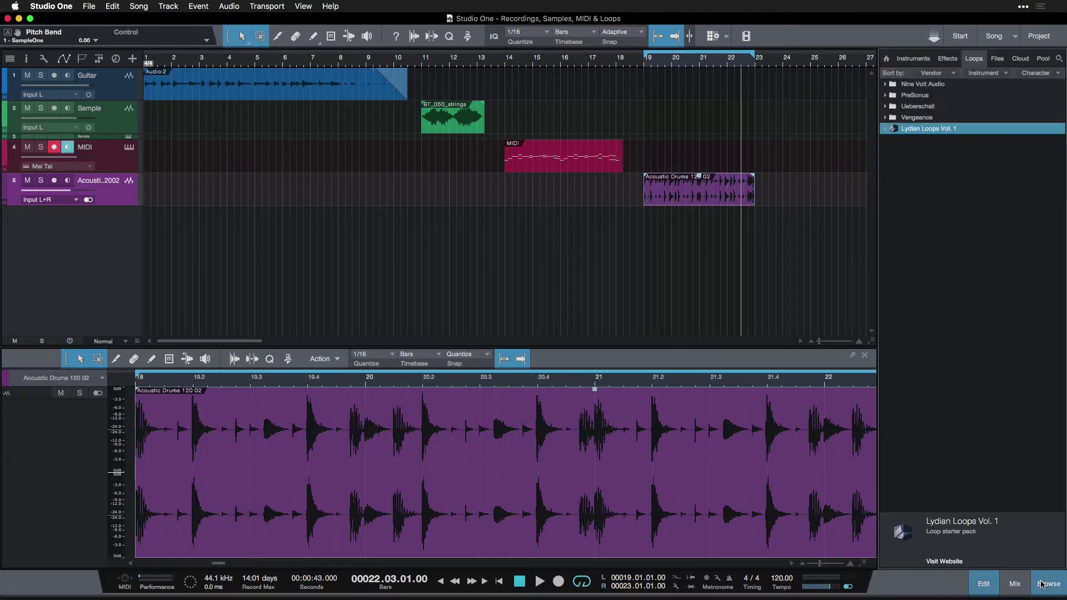
click(1042, 583)
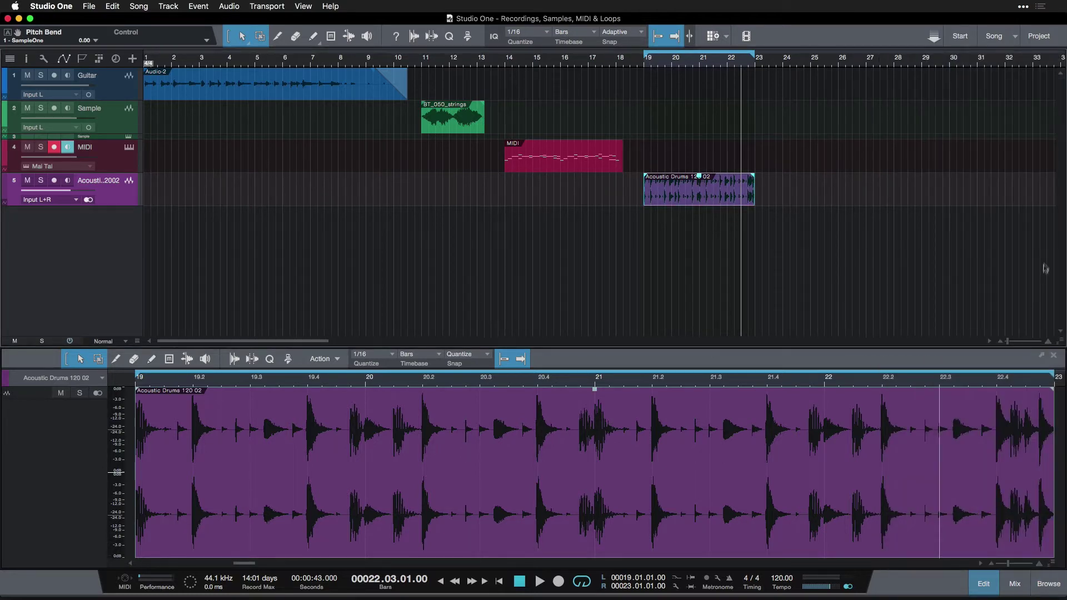